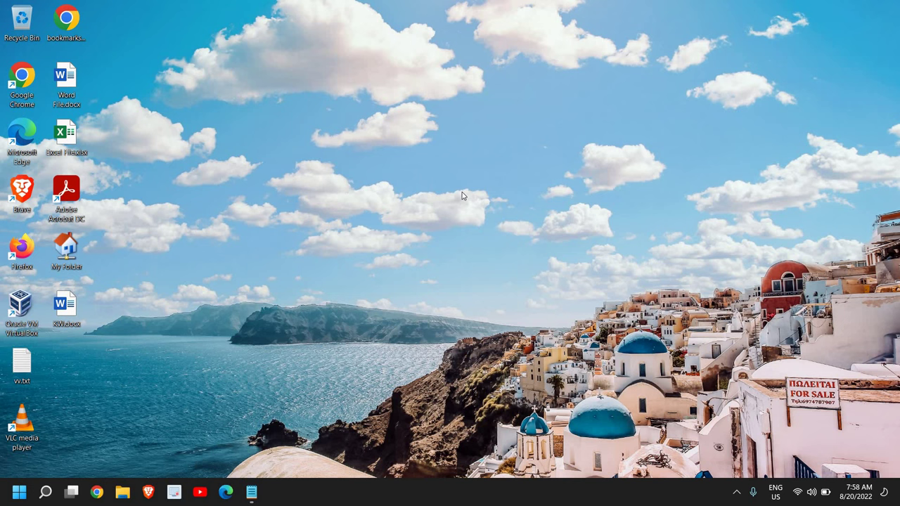
Open File Explorer at This PC and bring up the properties of the Windows (C:) drive
click(122, 492)
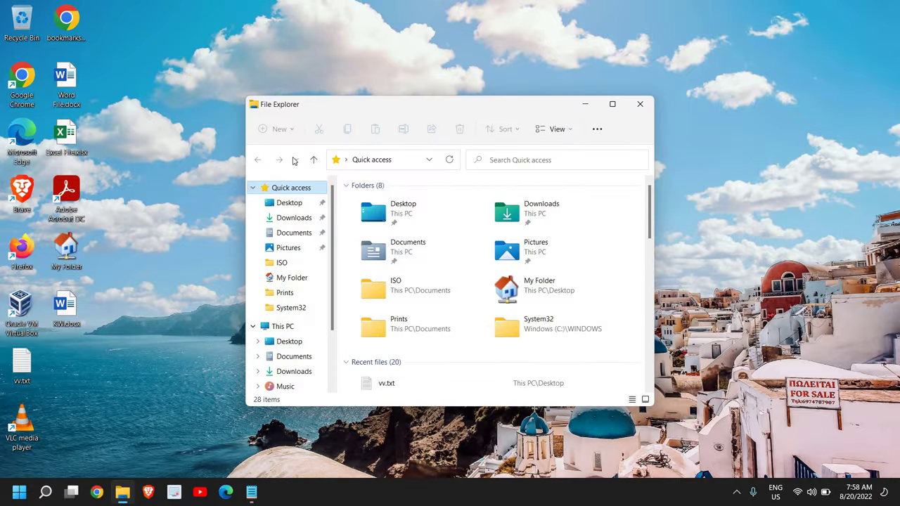
click(611, 101)
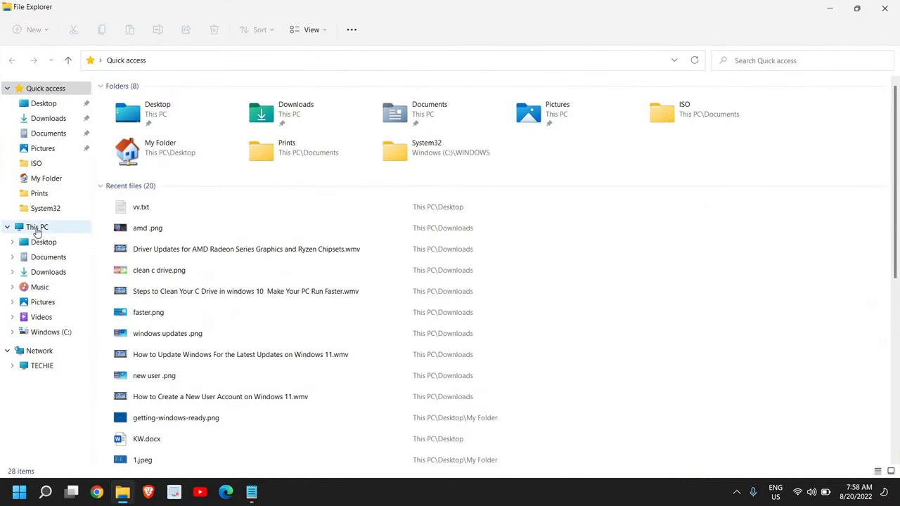
click(37, 229)
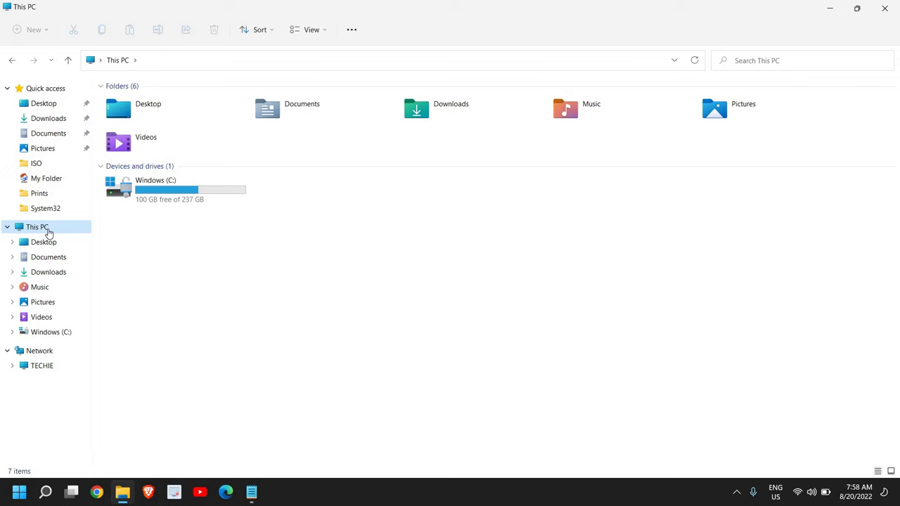
click(167, 190)
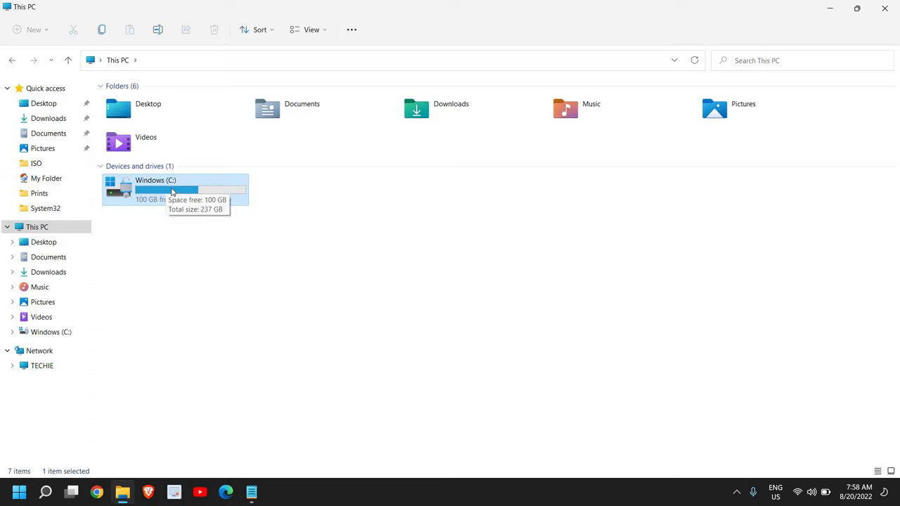
right_click(172, 192)
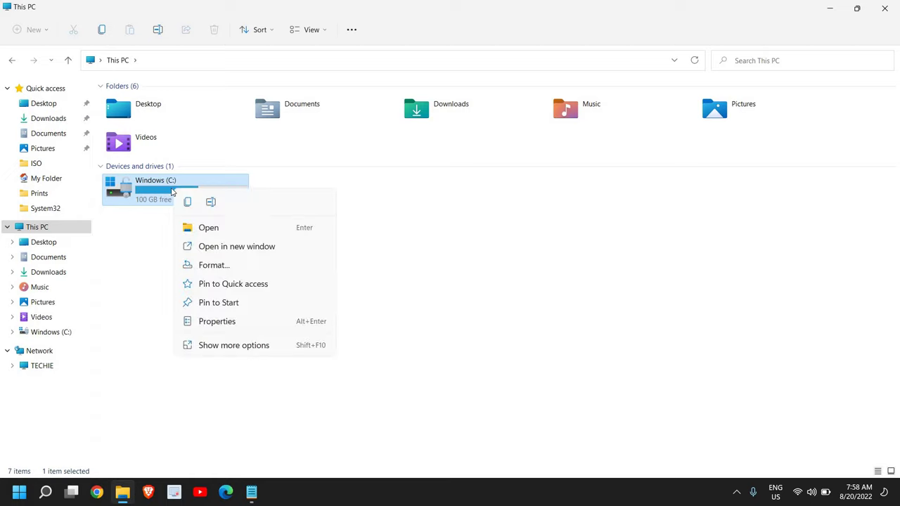
click(200, 319)
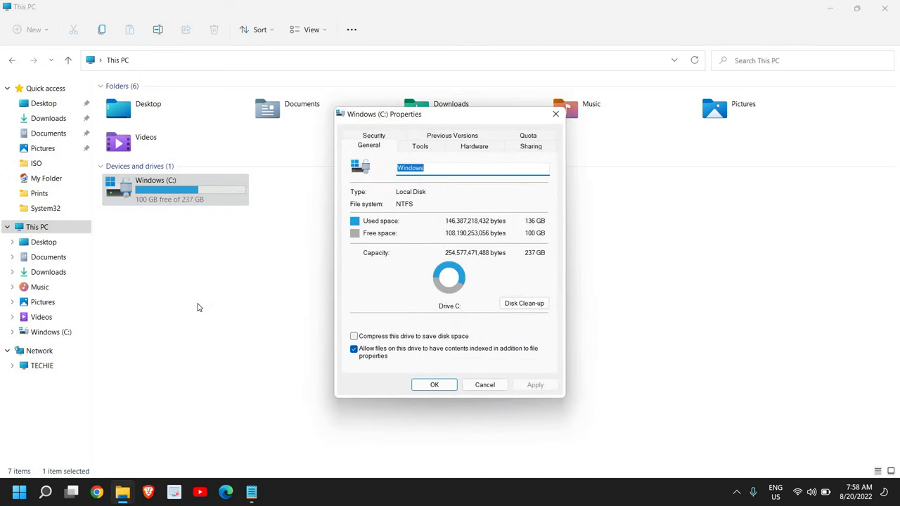
drag(408, 116, 231, 124)
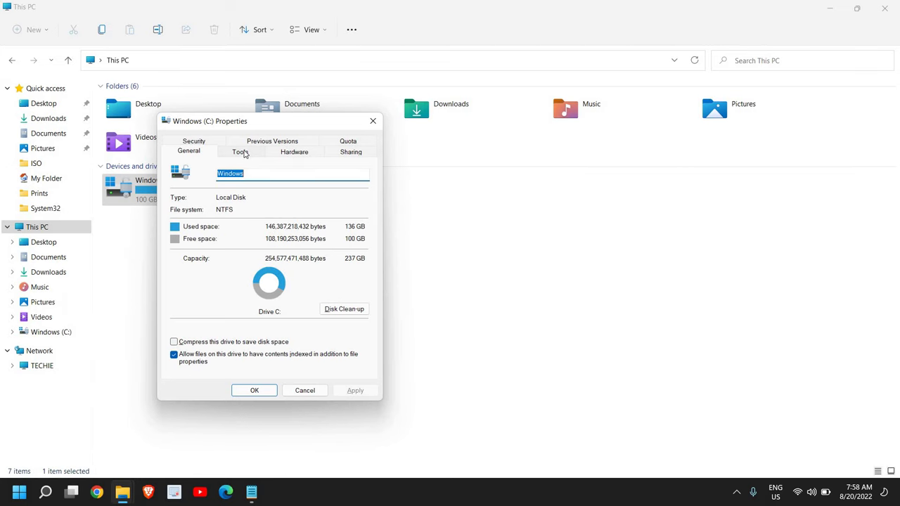
Run error checking on the Windows (C:) drive and scan it for file system errors
click(243, 152)
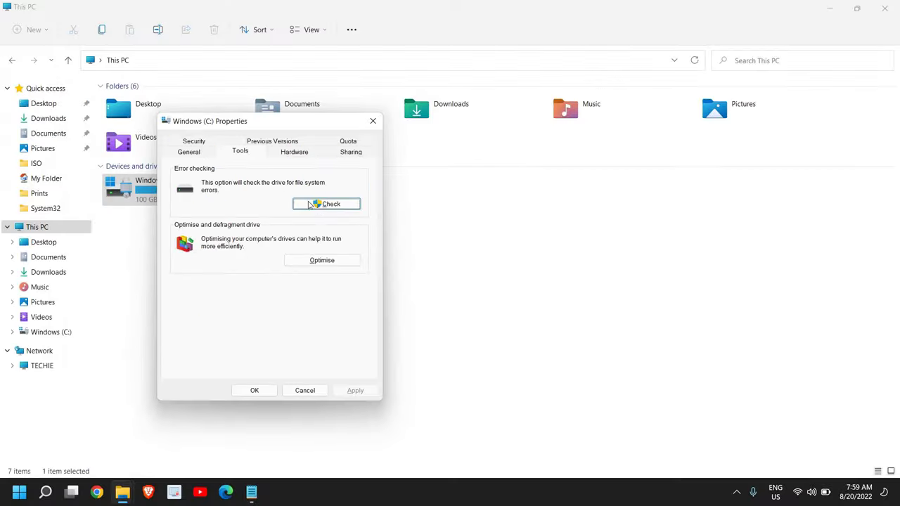
click(312, 204)
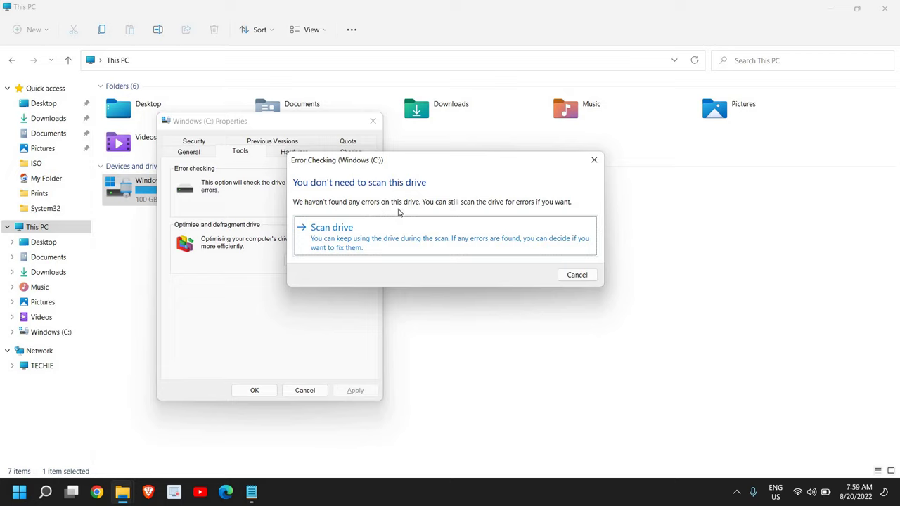
click(332, 232)
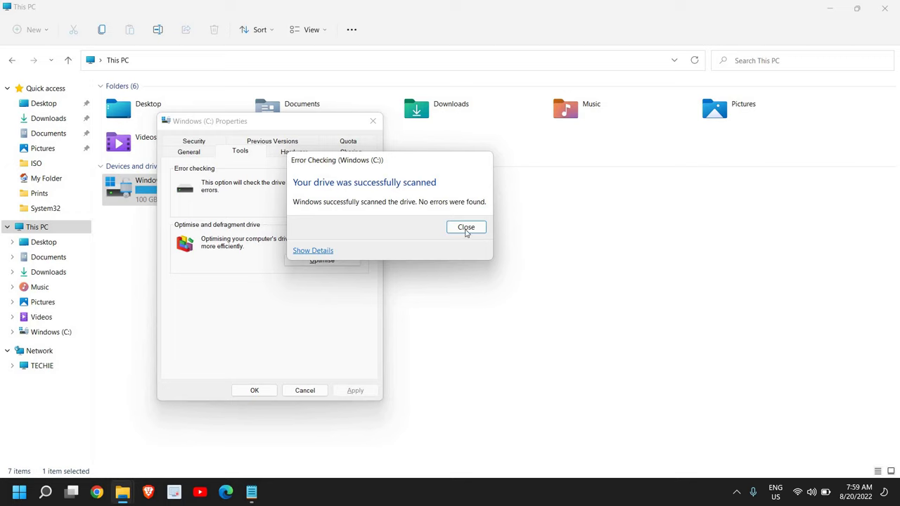
View the drive scan's details in Event Viewer, then close the scan report, drive properties and all remaining windows
click(313, 252)
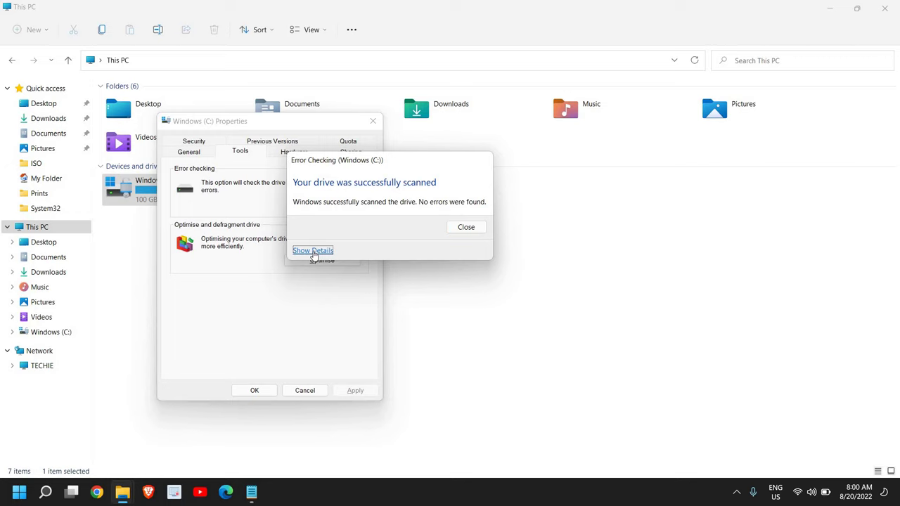
click(467, 228)
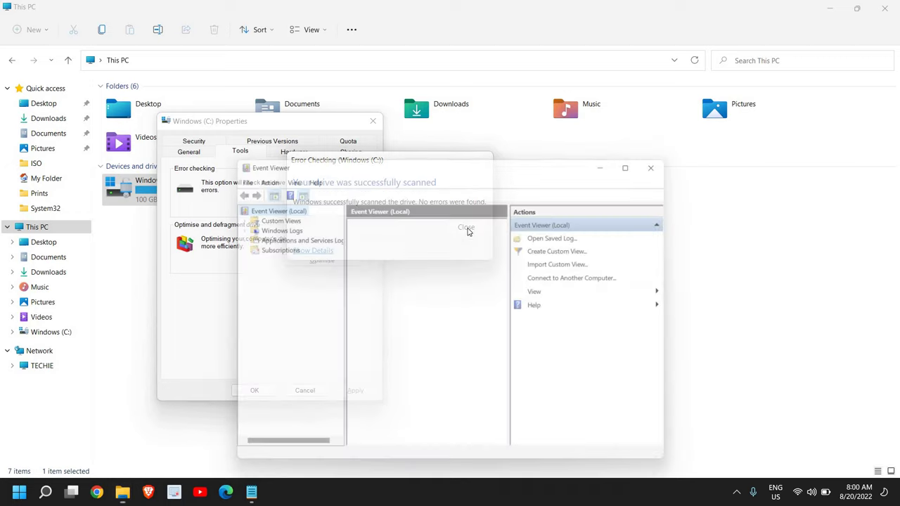
click(373, 121)
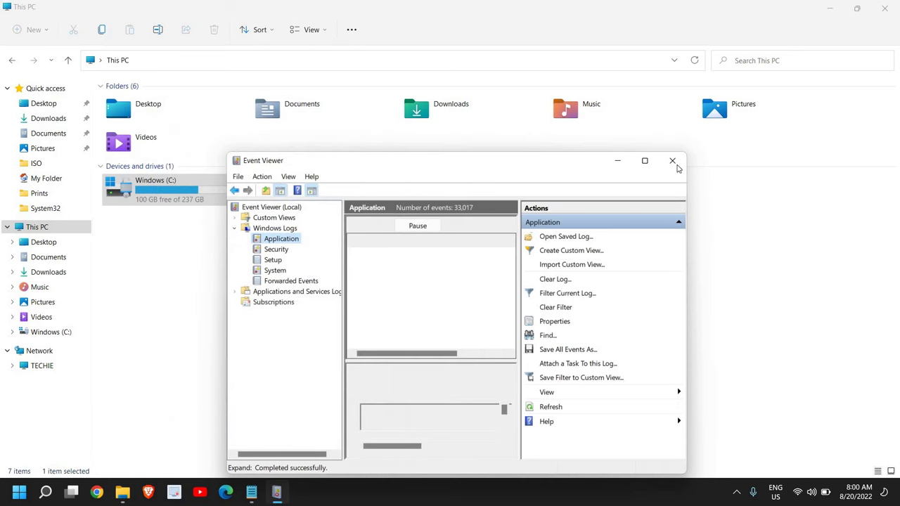
click(883, 14)
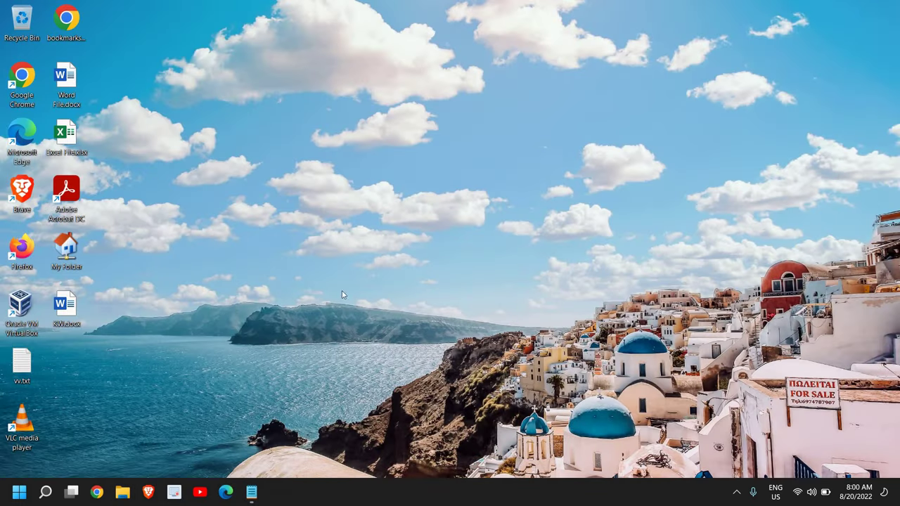
Search Windows for cmd and open Command Prompt as administrator, approving elevation and moving its window nearer the screen centre
click(45, 492)
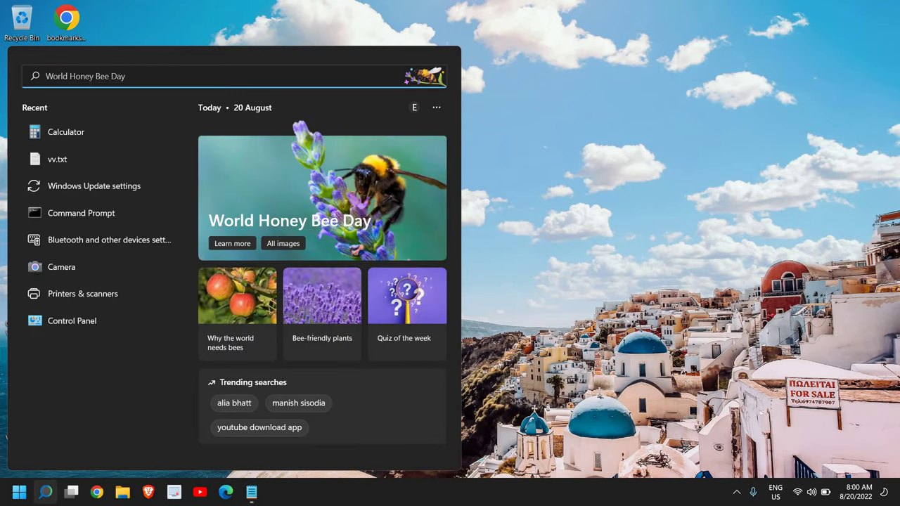
text(cmd)
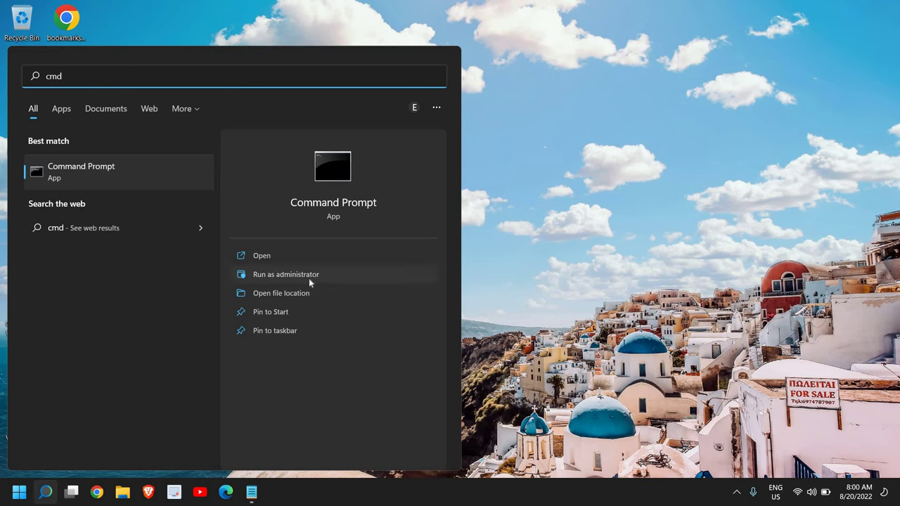
click(266, 274)
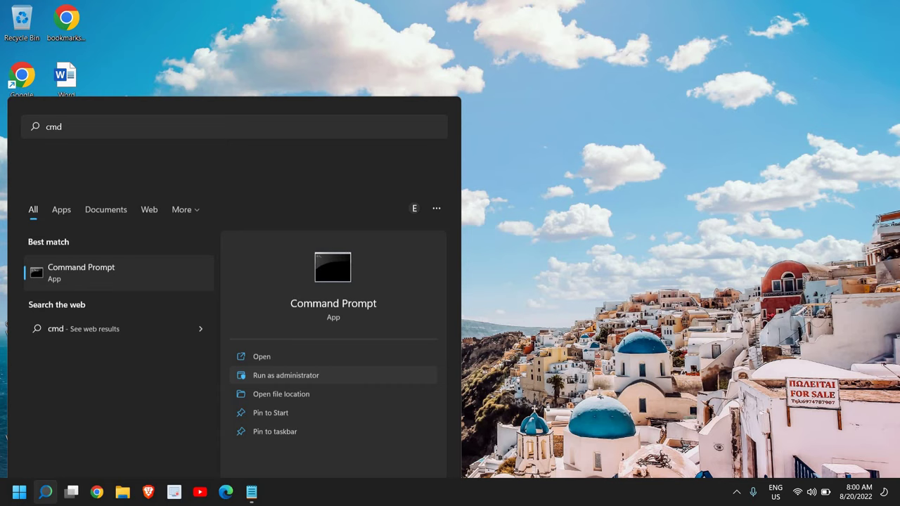
click(389, 334)
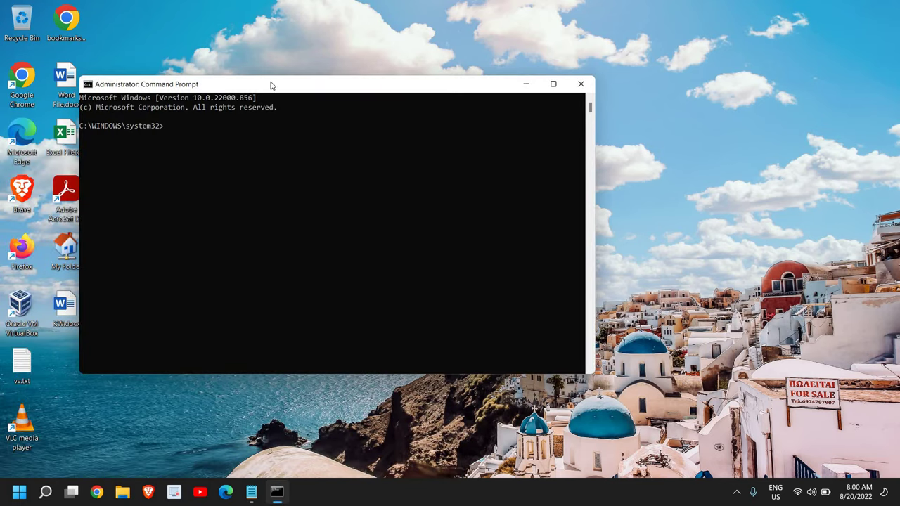
drag(272, 84, 352, 152)
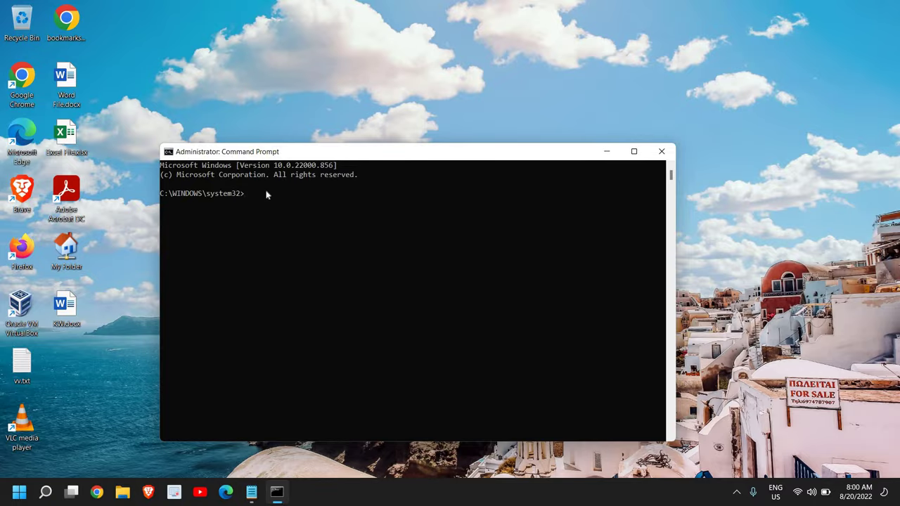
Start a system file scan with the command sfc /scannow, then close Command Prompt
text(sfc /scannow)
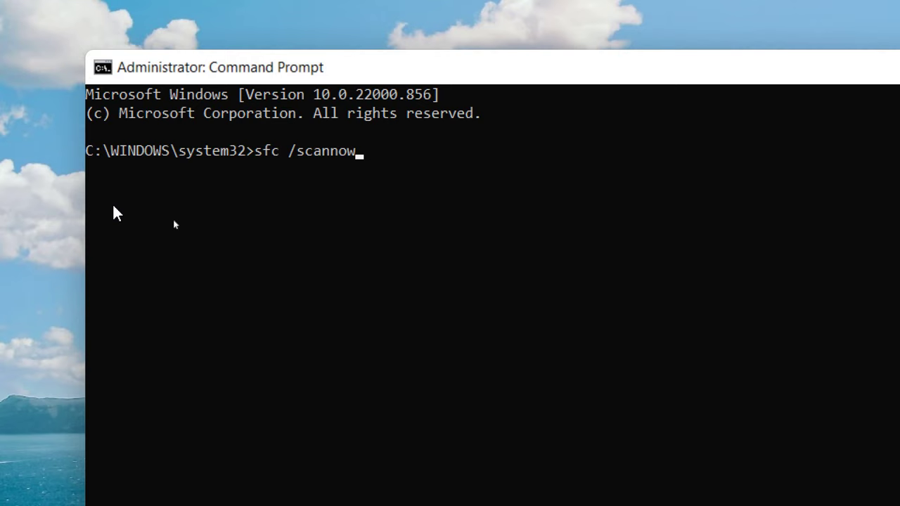
key(Return)
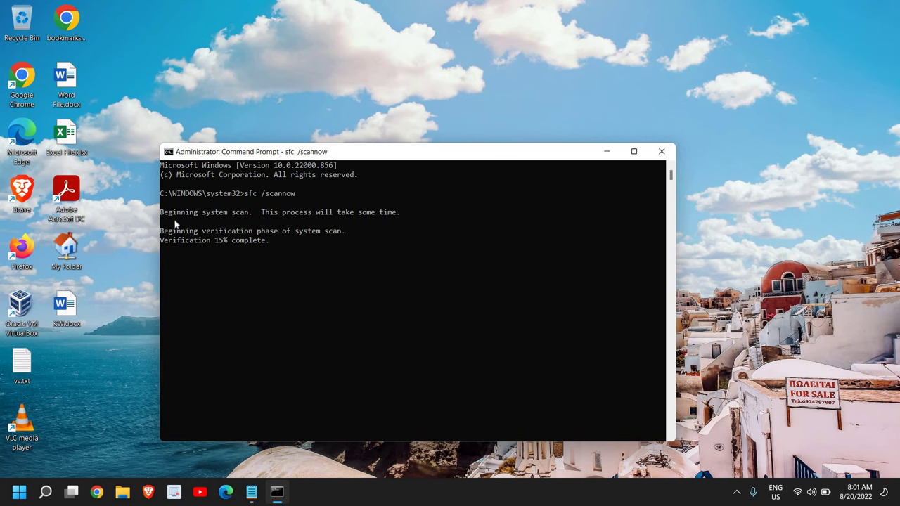
click(662, 151)
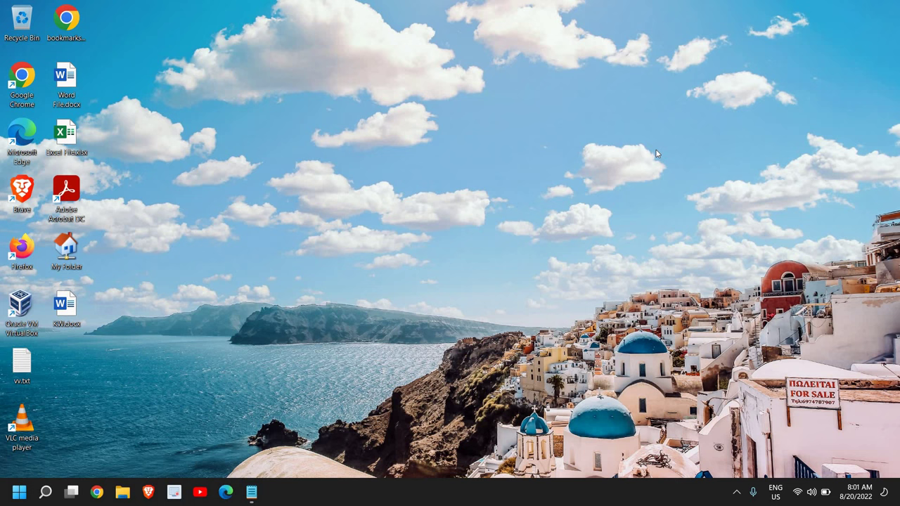
Open the Windows Update settings through Windows search, check for updates, and close Settings
click(45, 495)
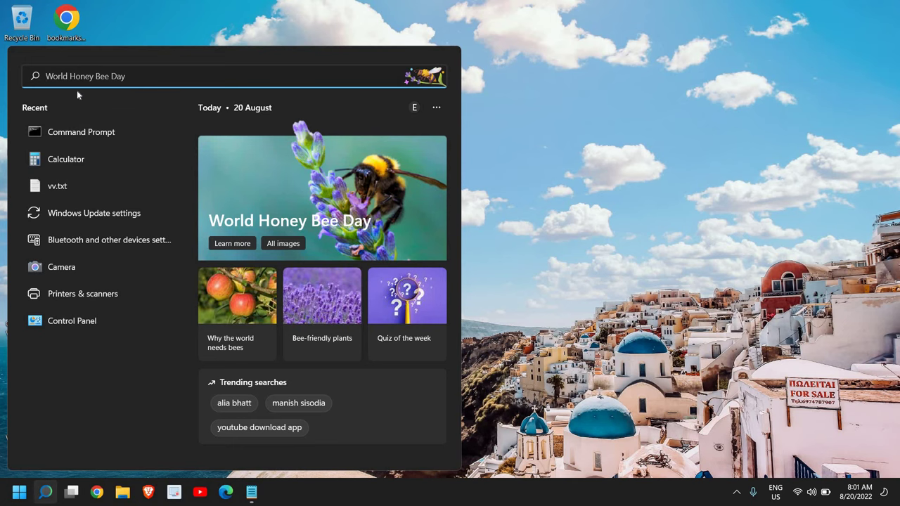
text(windows)
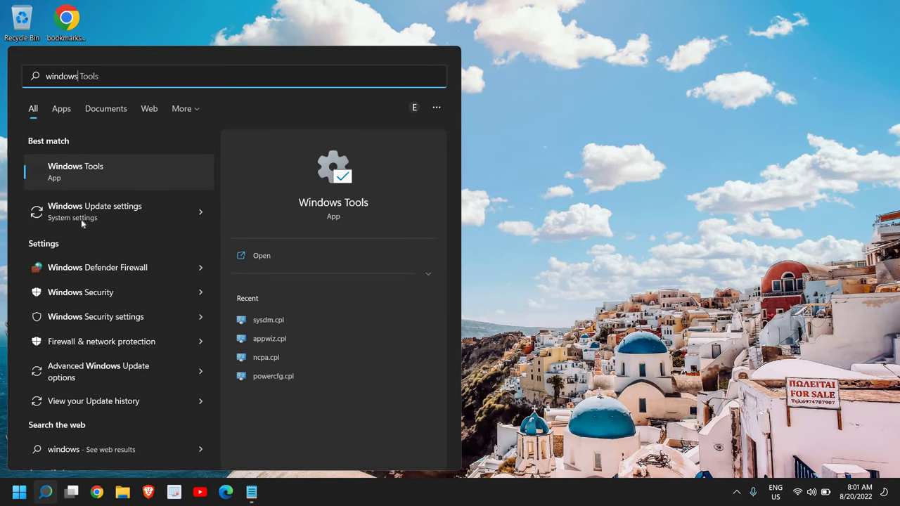
click(98, 221)
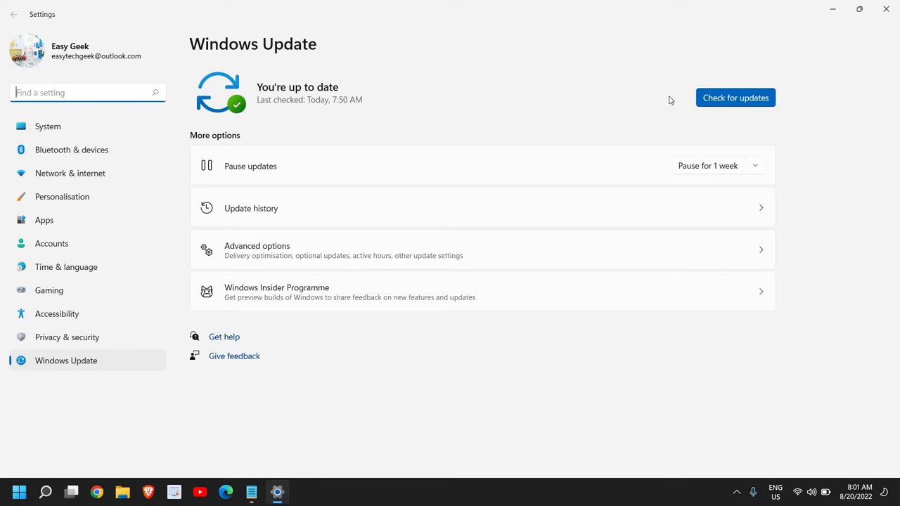
click(727, 104)
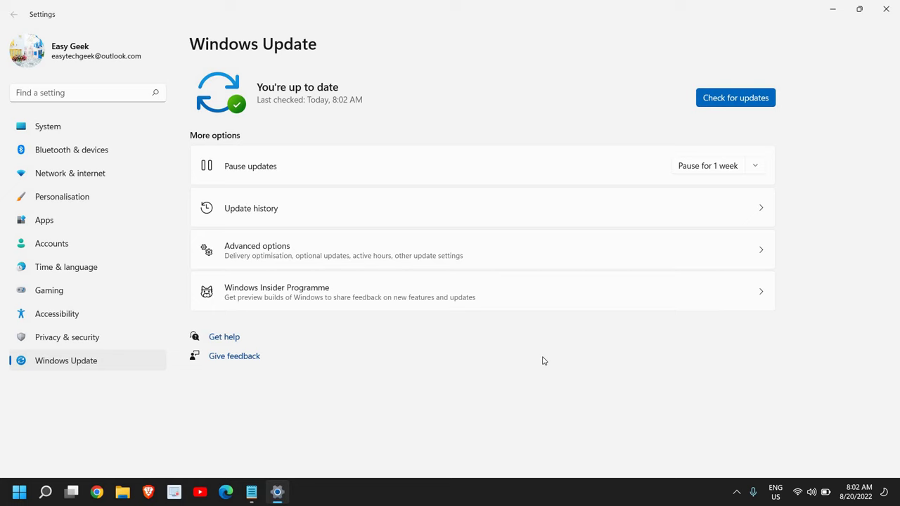
click(876, 17)
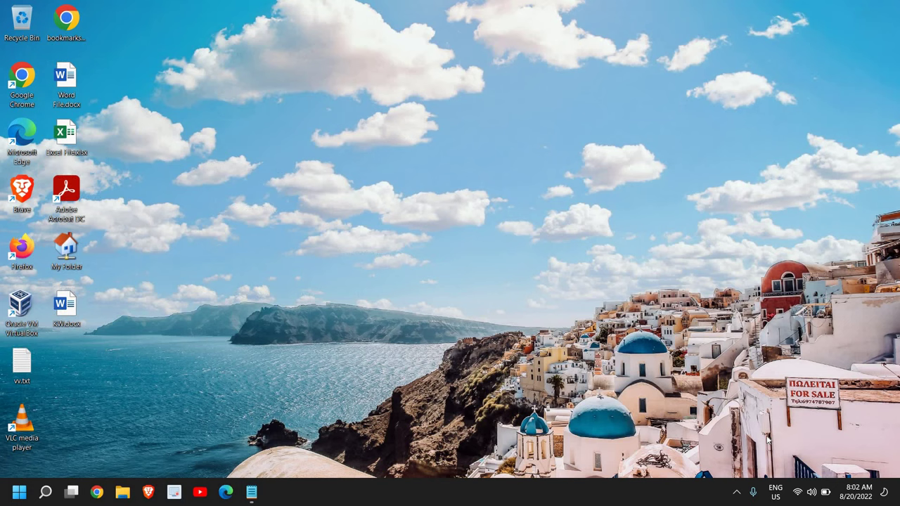
Open Windows Security, start a quick scan under Virus & threat protection, and close the window
click(737, 492)
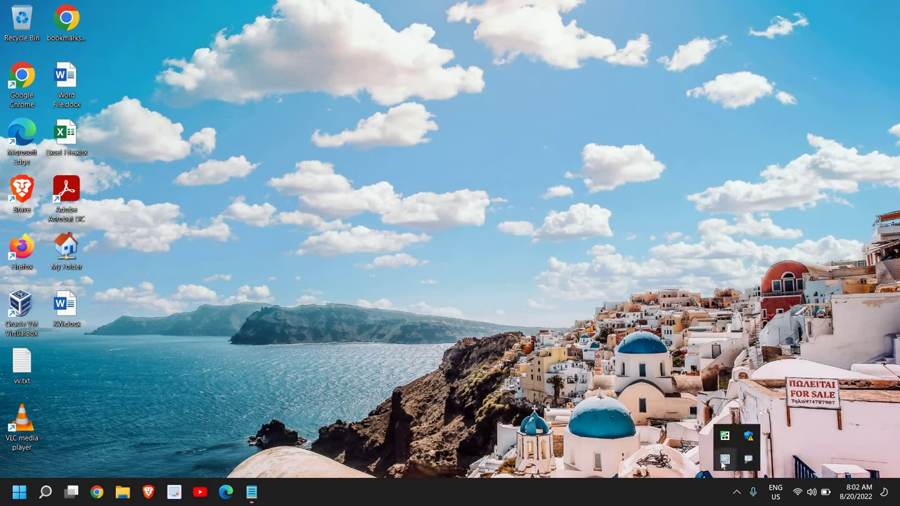
click(748, 438)
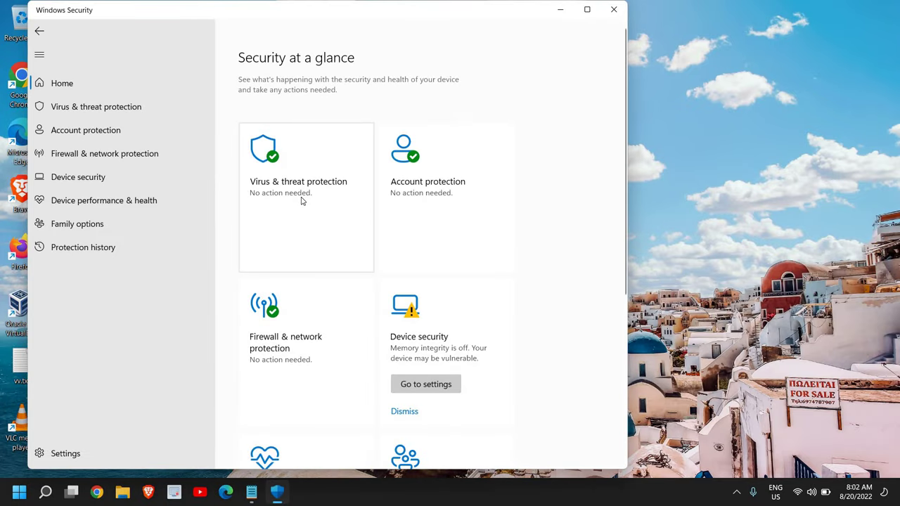
click(302, 201)
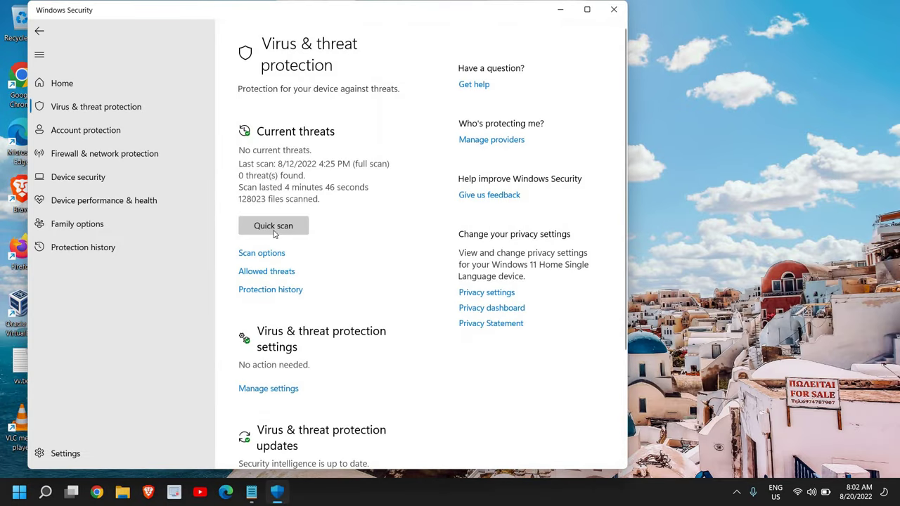
click(274, 229)
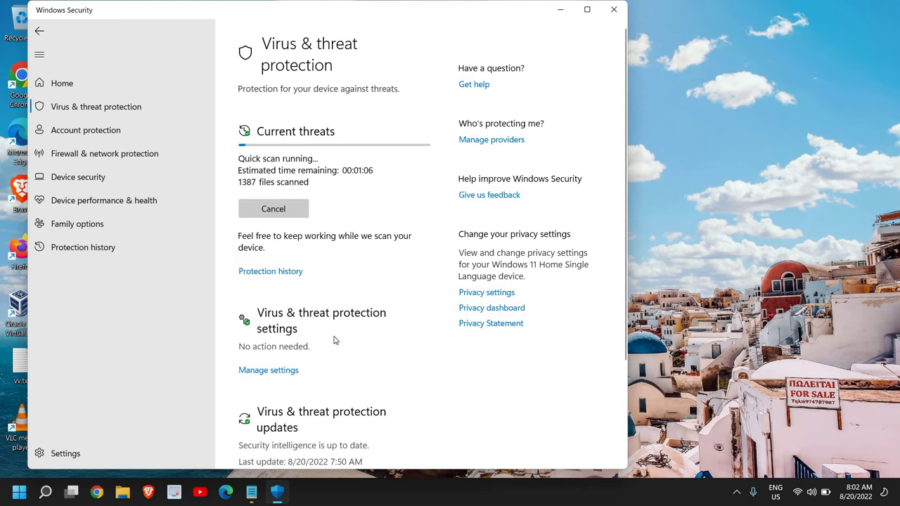
click(614, 9)
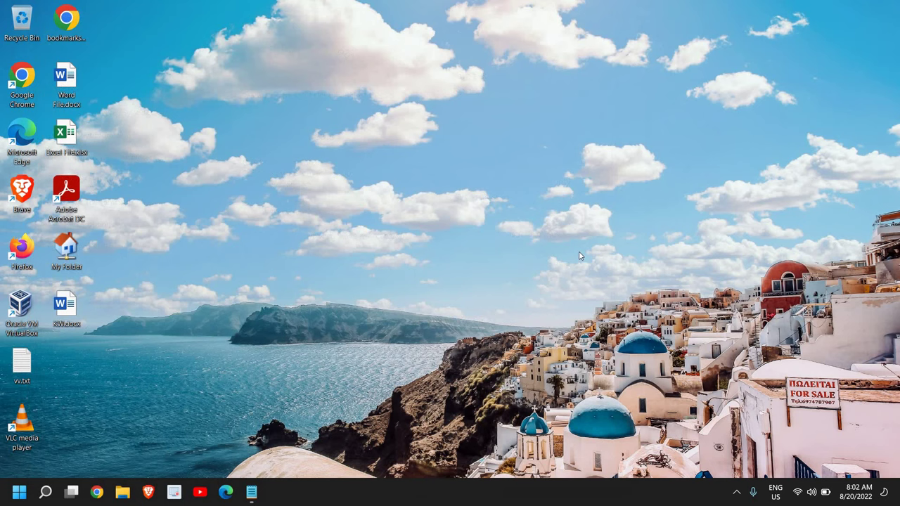